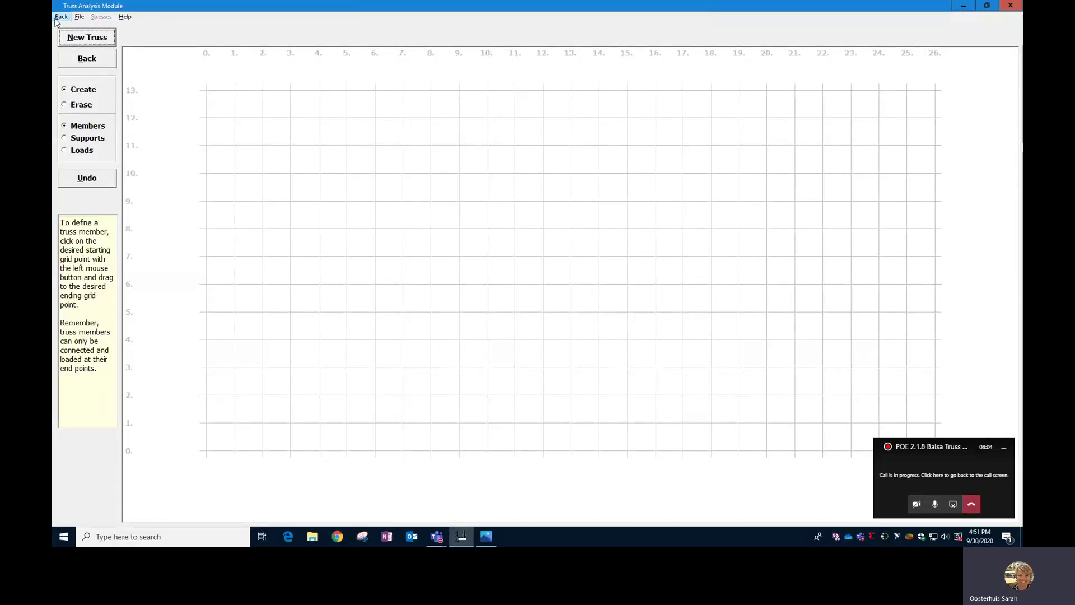
- Leave the empty Truss Analysis grid and return to the MDSolids Modules screen
click(68, 59)
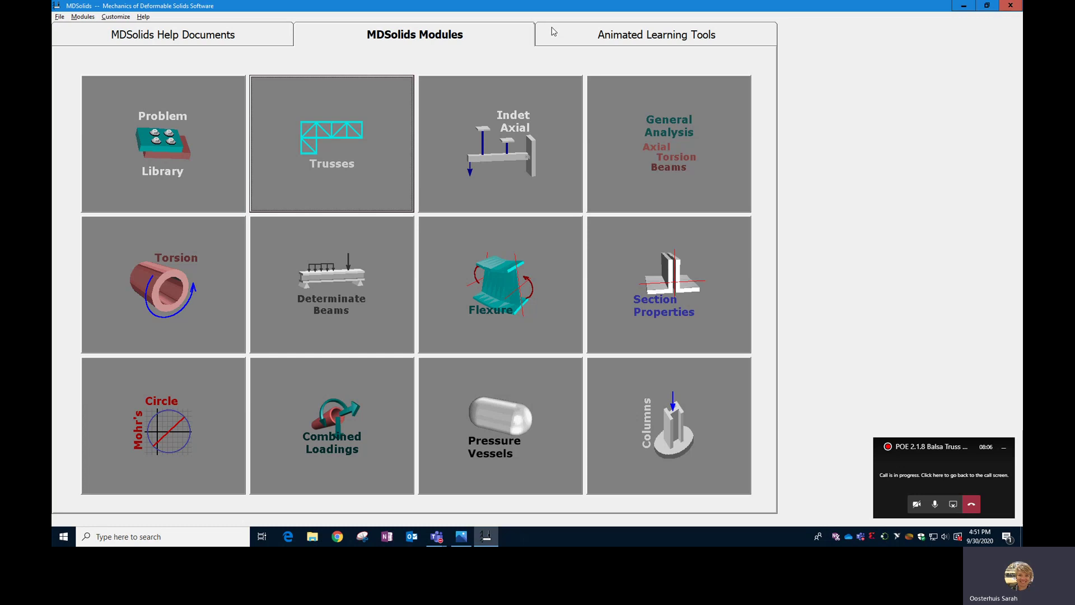
- Open the Trusses module and minimize the floating Teams call window
click(341, 156)
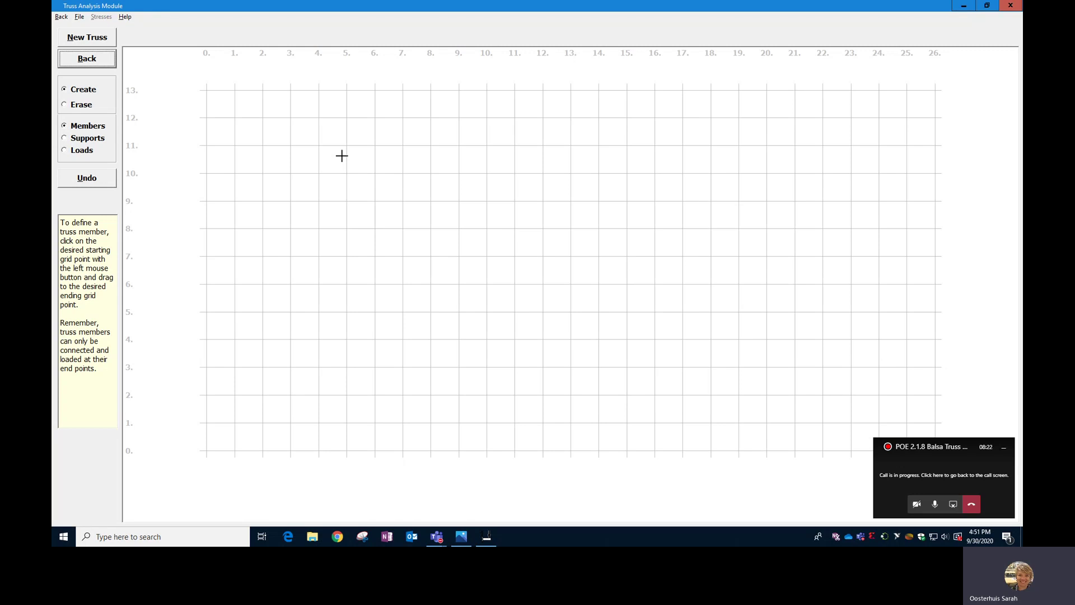
click(1003, 447)
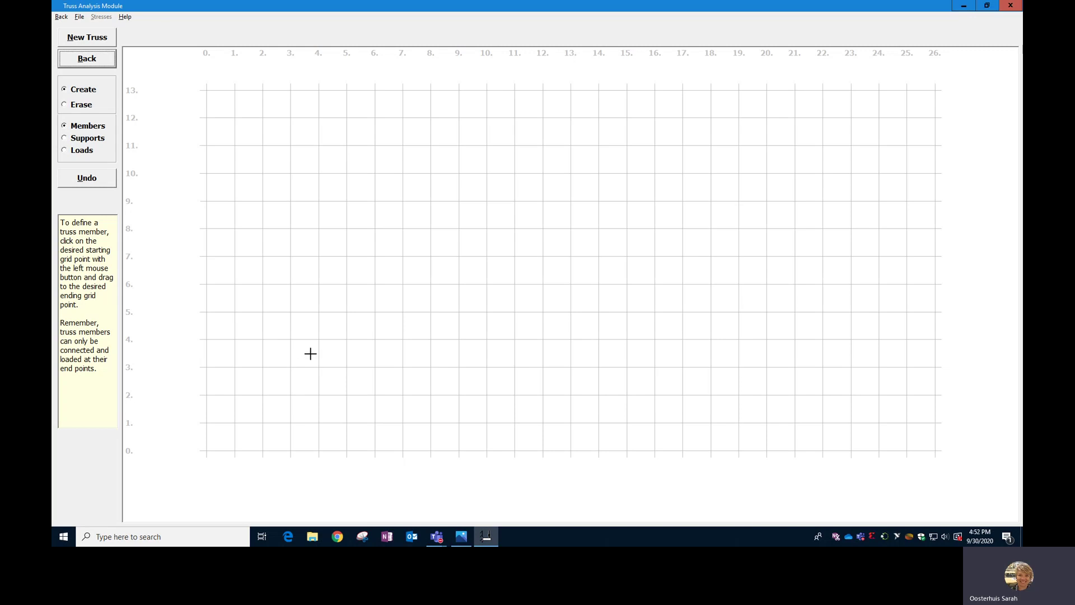
- Start a new truss with grid spacing 1, 26 horizontal and 13 vertical spaces
click(94, 37)
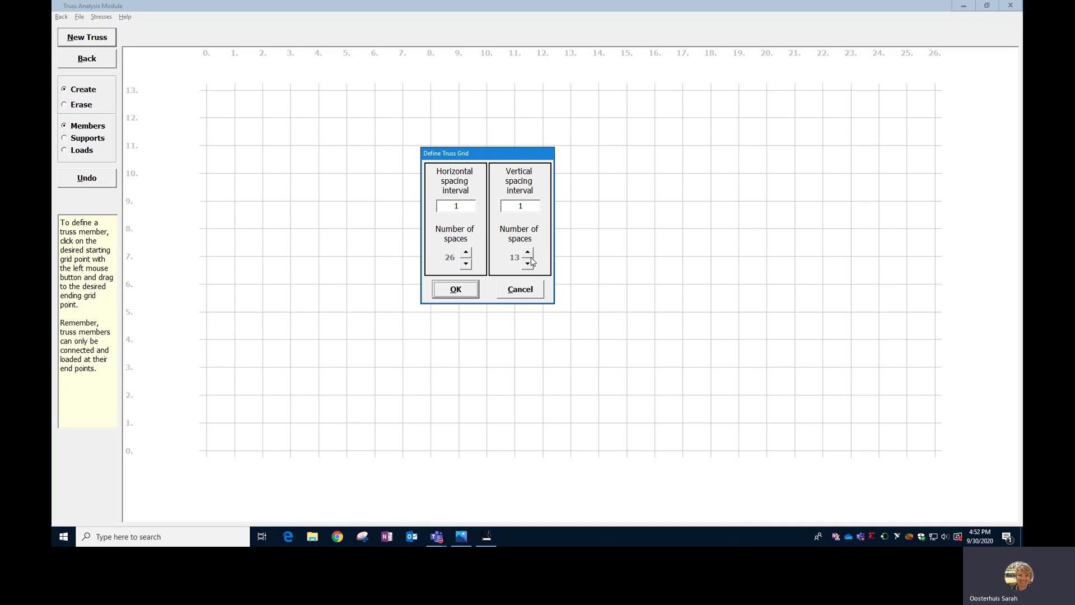
click(455, 288)
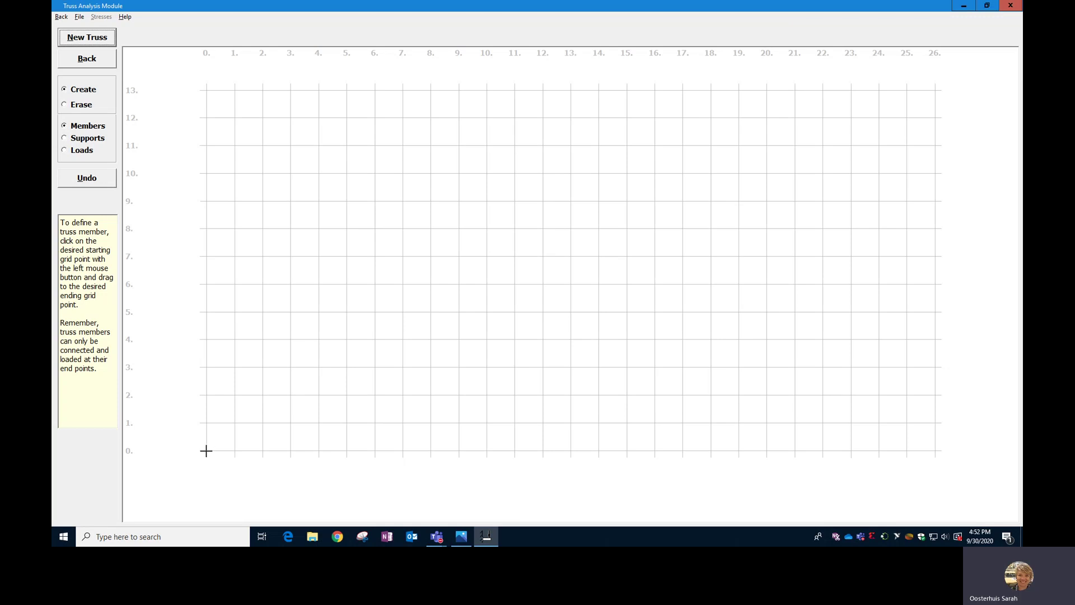
- Draw the outer sides, the top chords meeting at apex (13,13), and the bottom chord
drag(206, 451, 318, 201)
drag(933, 448, 822, 200)
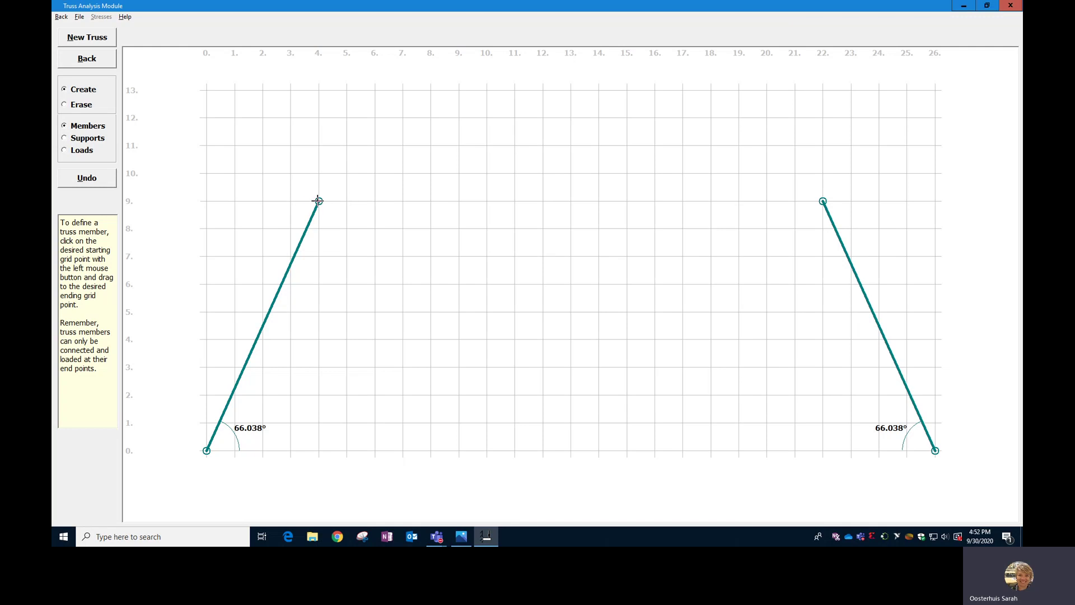
drag(318, 201, 571, 89)
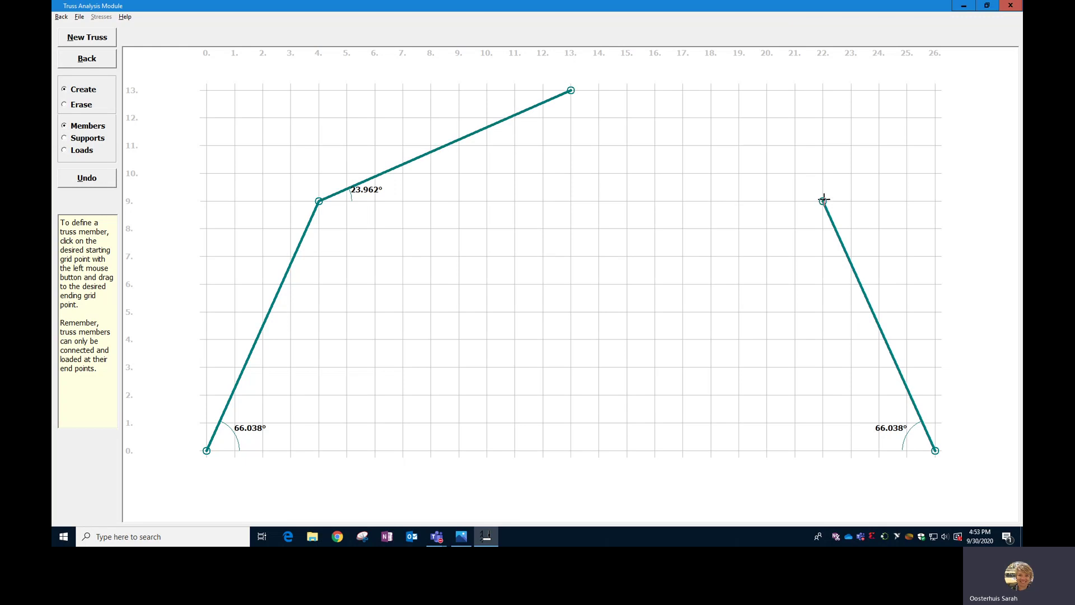
drag(823, 200, 570, 89)
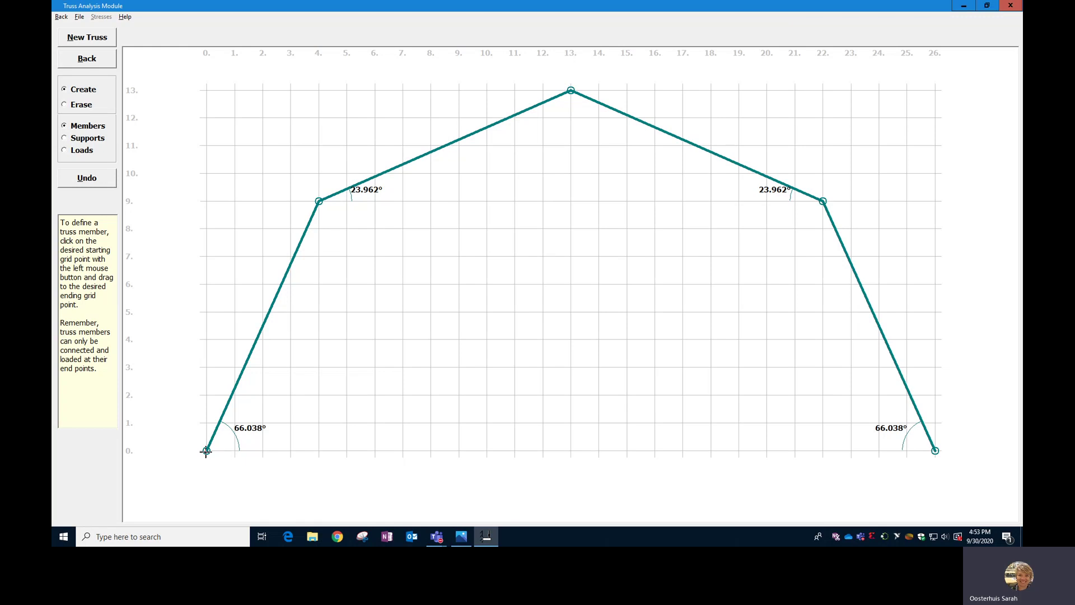
drag(206, 451, 570, 450)
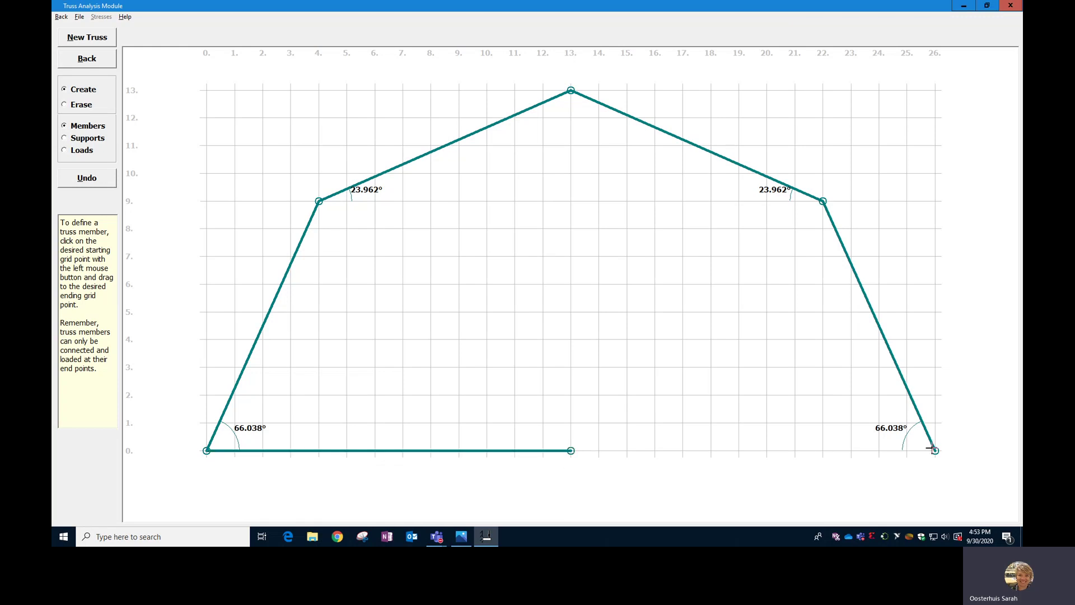
drag(934, 450, 570, 450)
- Add the centre vertical from (13,0) and diagonals to (22,9) and (4,9)
drag(570, 450, 822, 200)
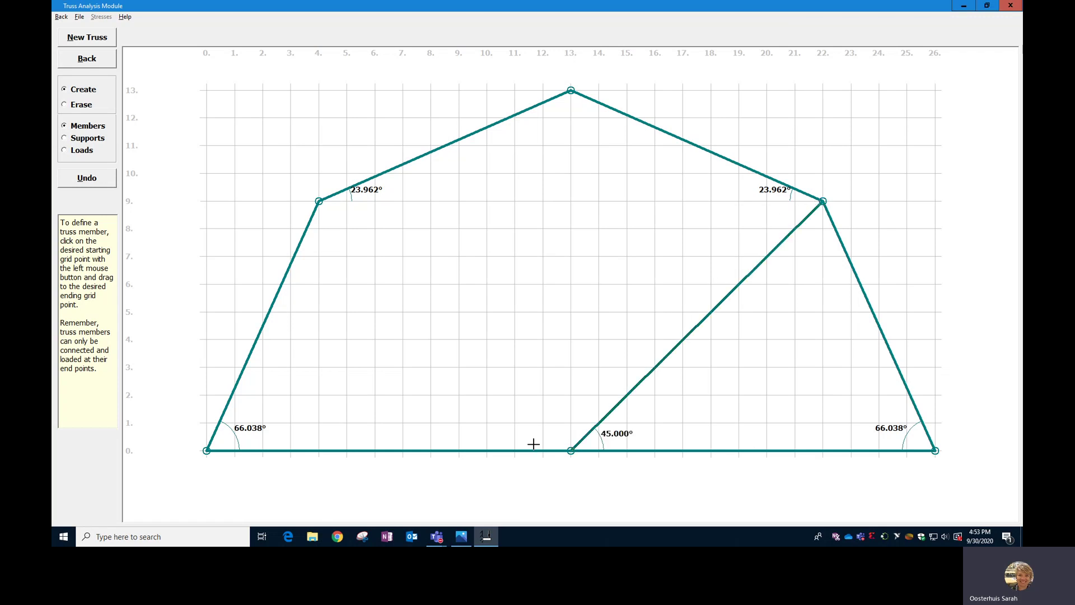
drag(571, 450, 571, 90)
drag(571, 450, 323, 202)
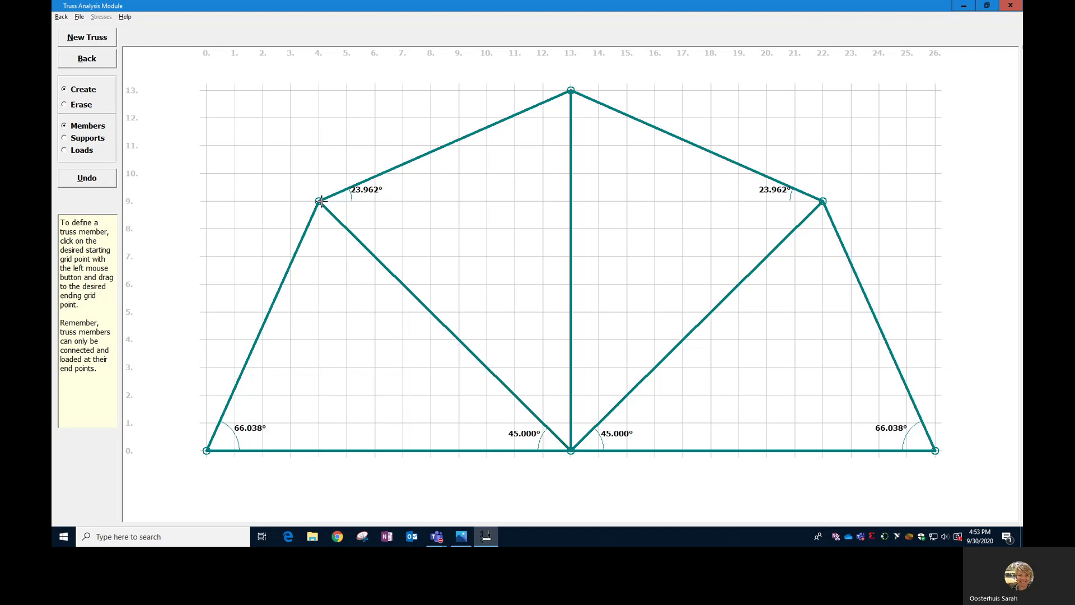
- Place a pin support at joint (0,0) and a roller support at joint (26,0)
click(79, 140)
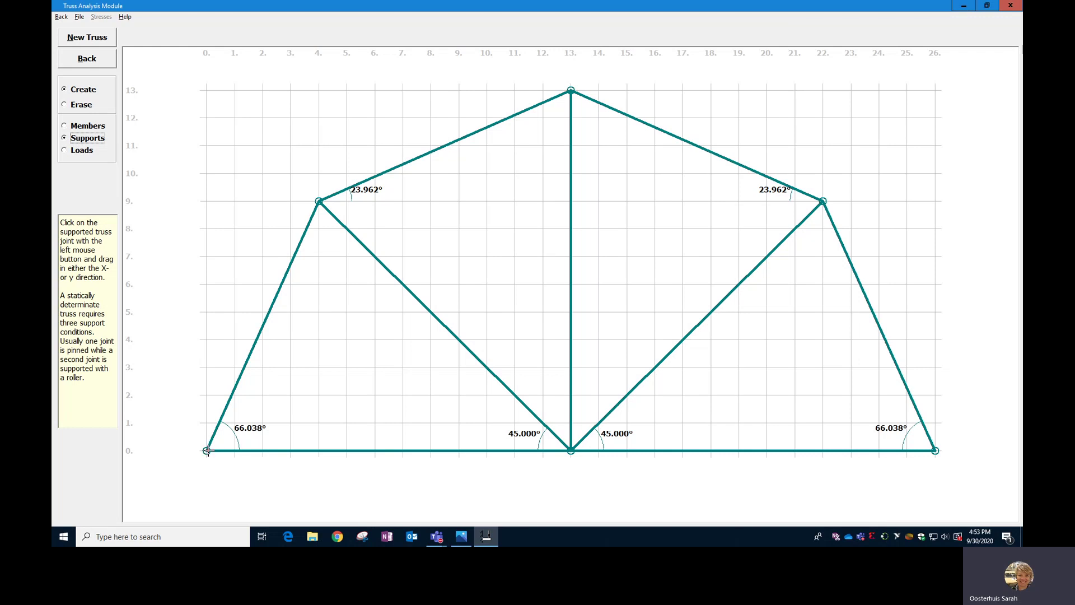
drag(208, 452, 206, 450)
drag(206, 451, 207, 502)
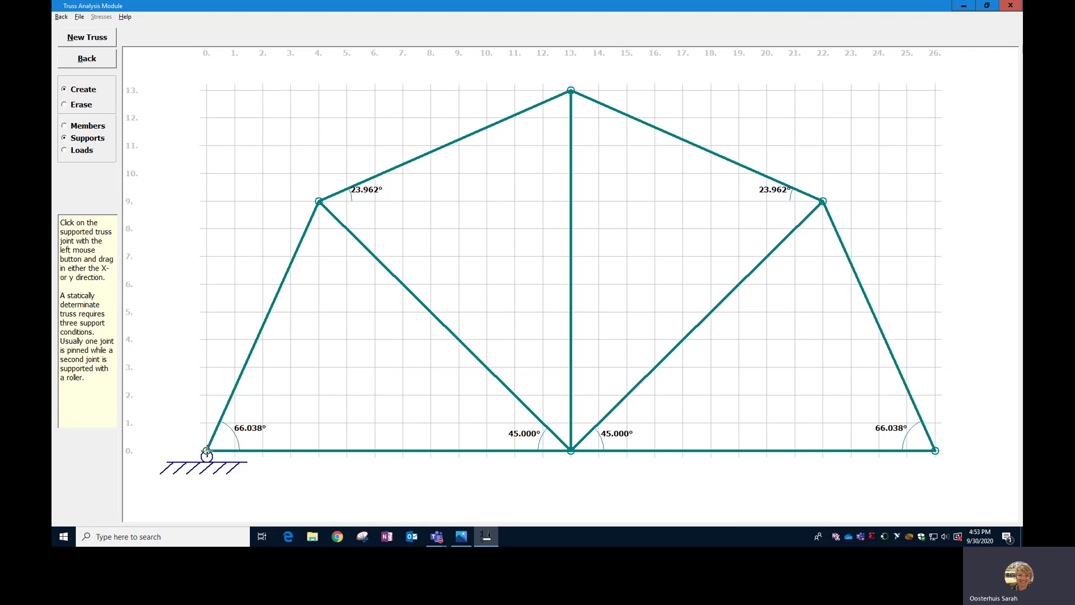
drag(207, 450, 153, 448)
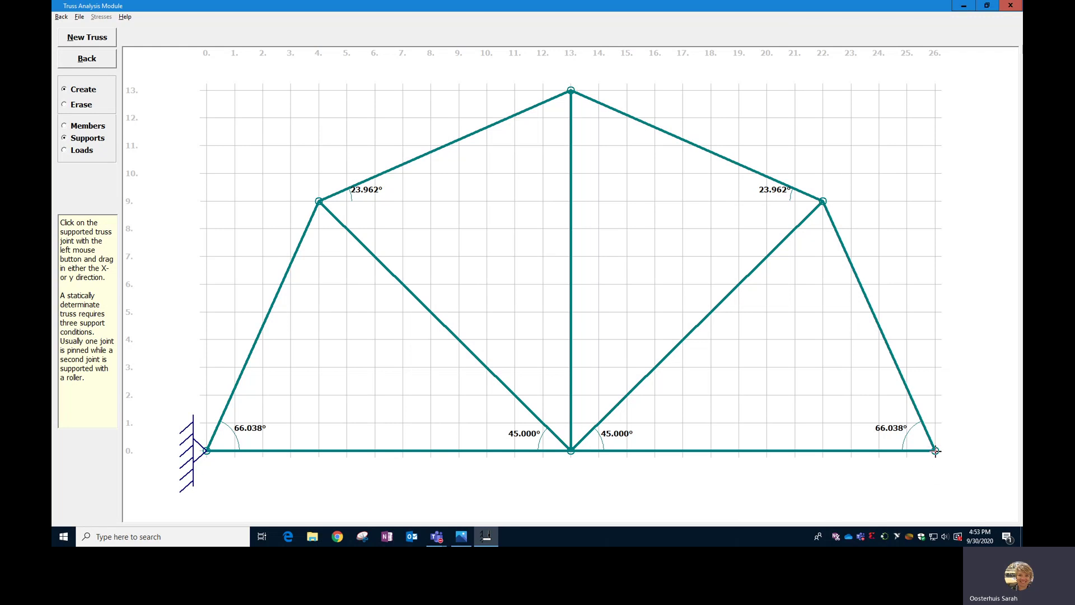
drag(935, 450, 940, 482)
drag(940, 482, 940, 482)
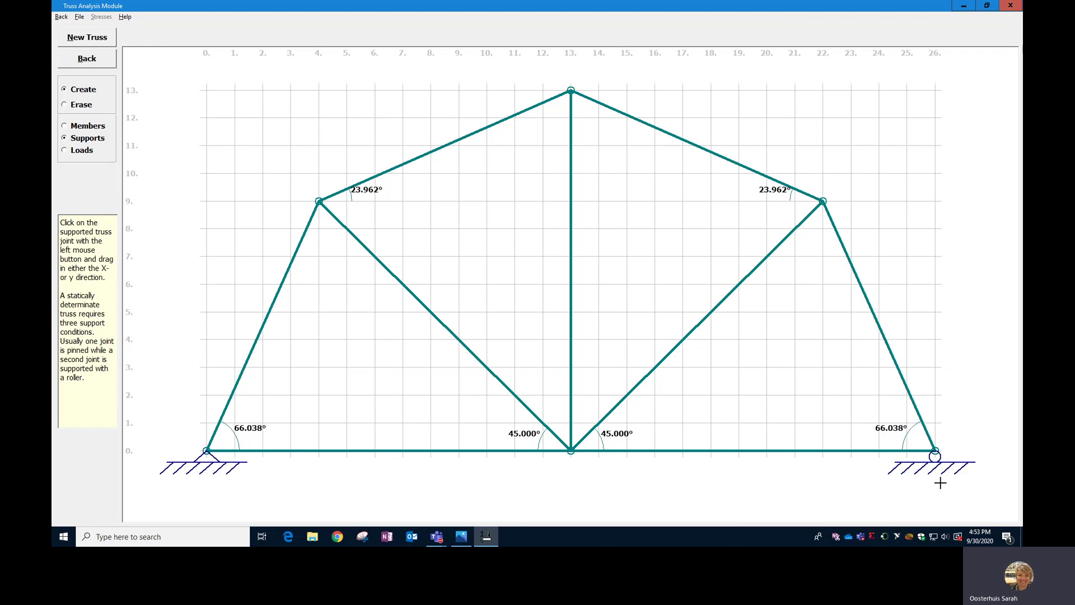
- Apply a downward load of magnitude 10 at the apex joint (13,13)
click(78, 153)
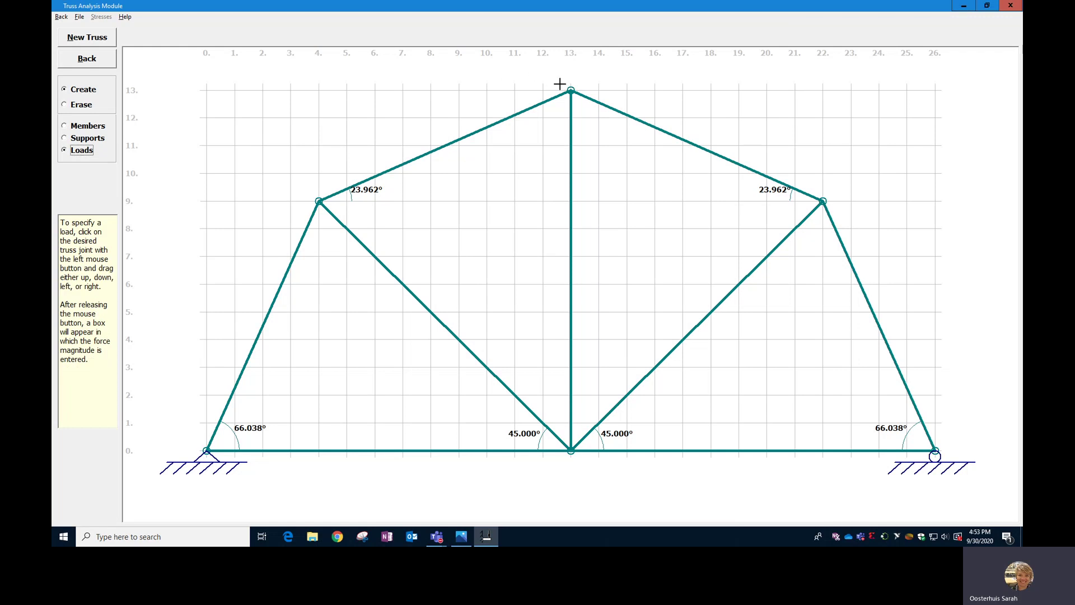
drag(571, 90, 569, 134)
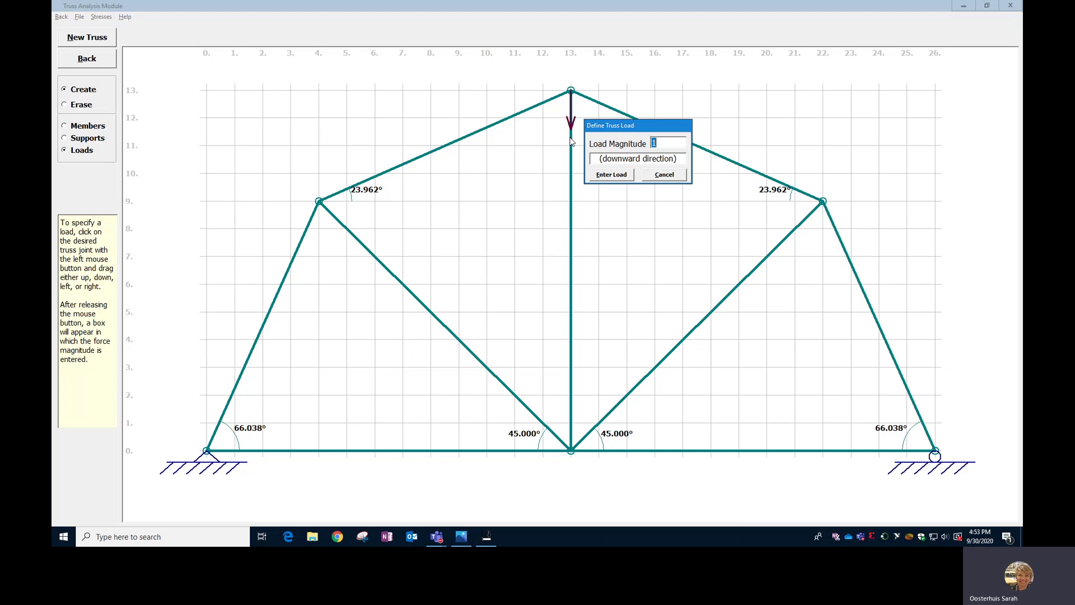
text(10)
click(616, 175)
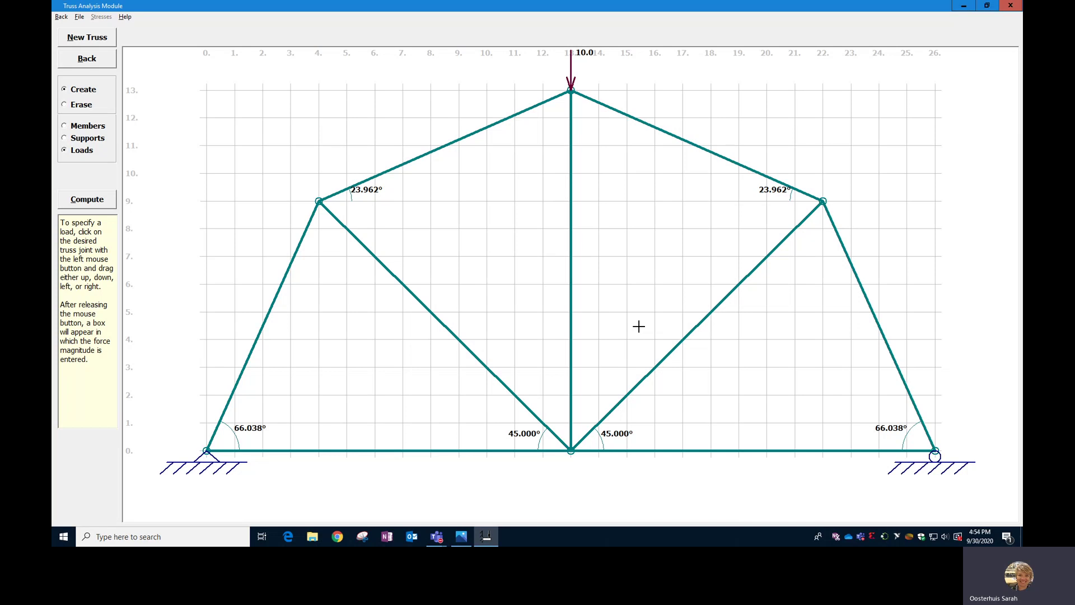
click(68, 106)
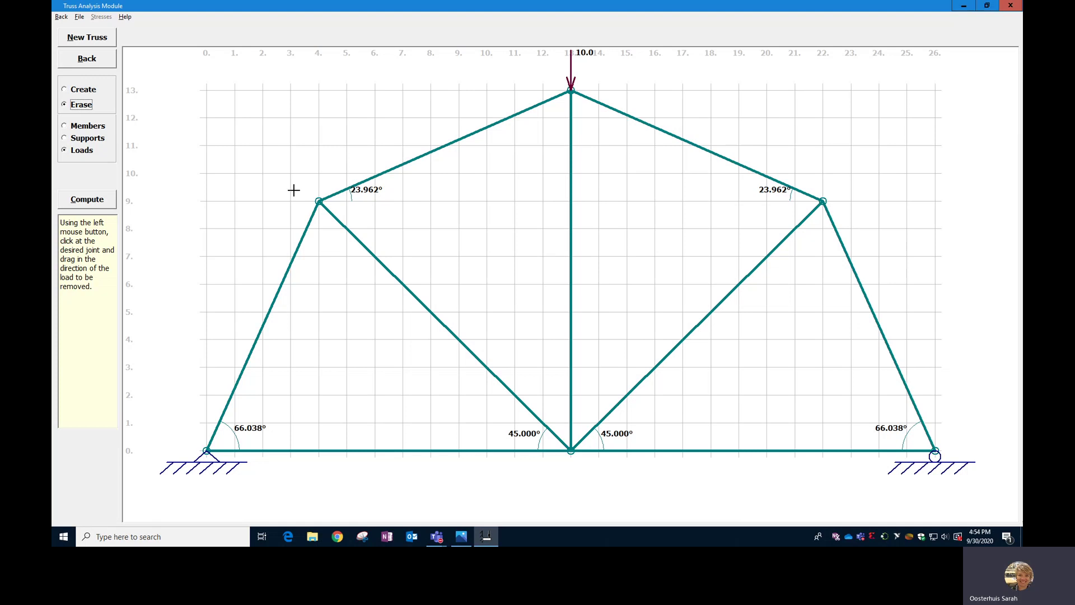
click(317, 200)
click(78, 129)
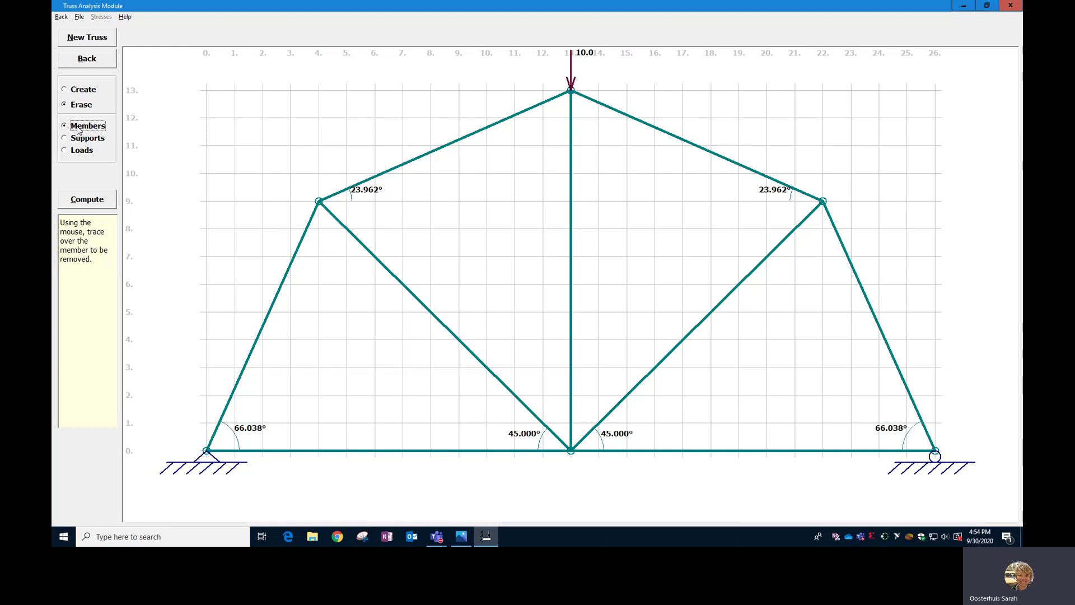
drag(318, 200, 570, 90)
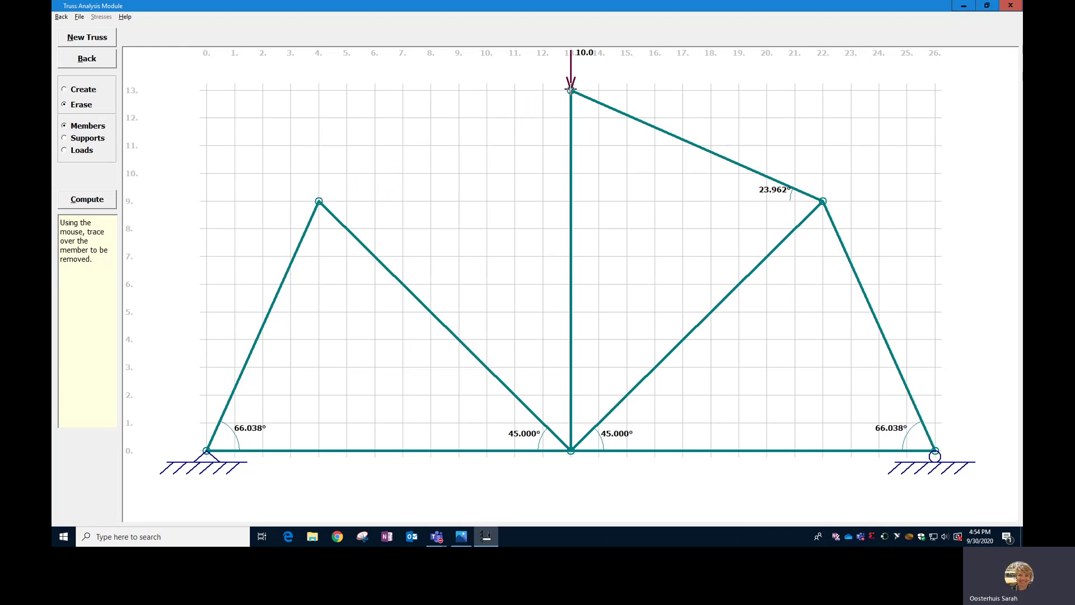
click(79, 91)
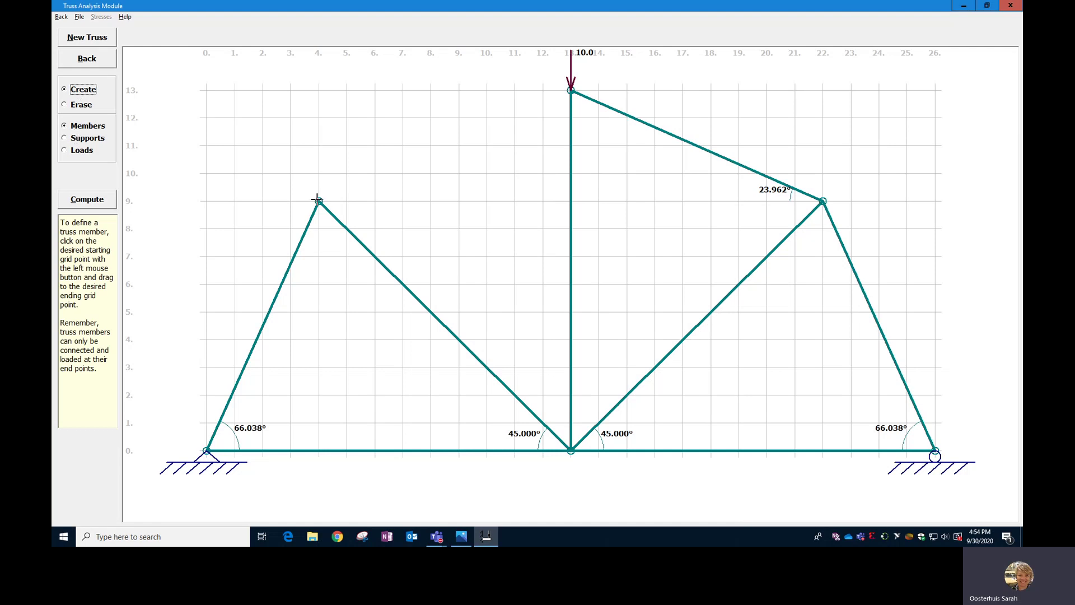
drag(318, 200, 571, 90)
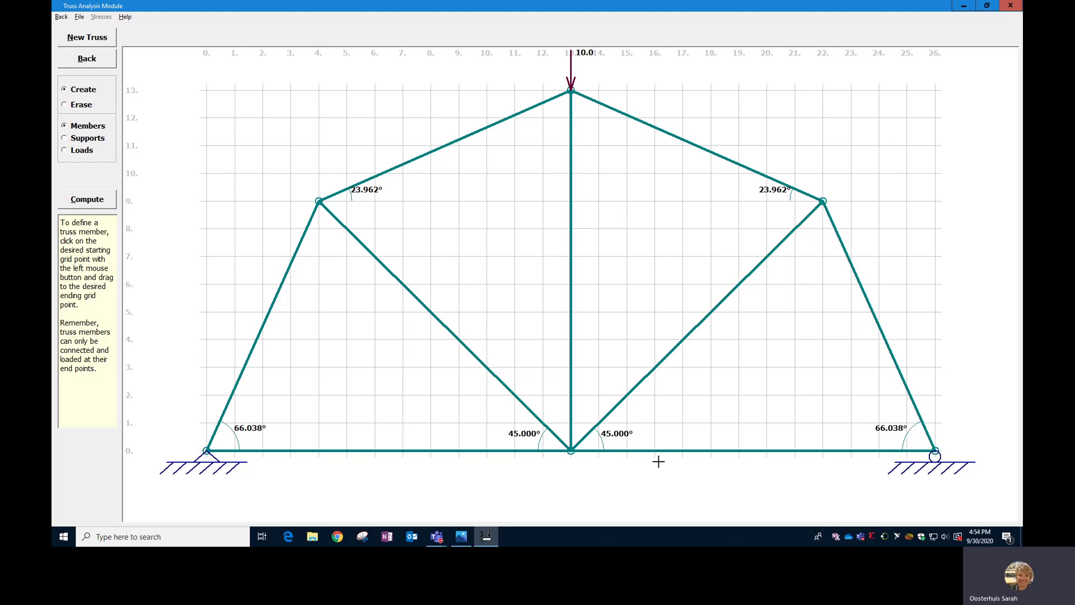
- Compute the truss to show member forces and reactions Ay 5.0 and Cy 5.0
click(85, 200)
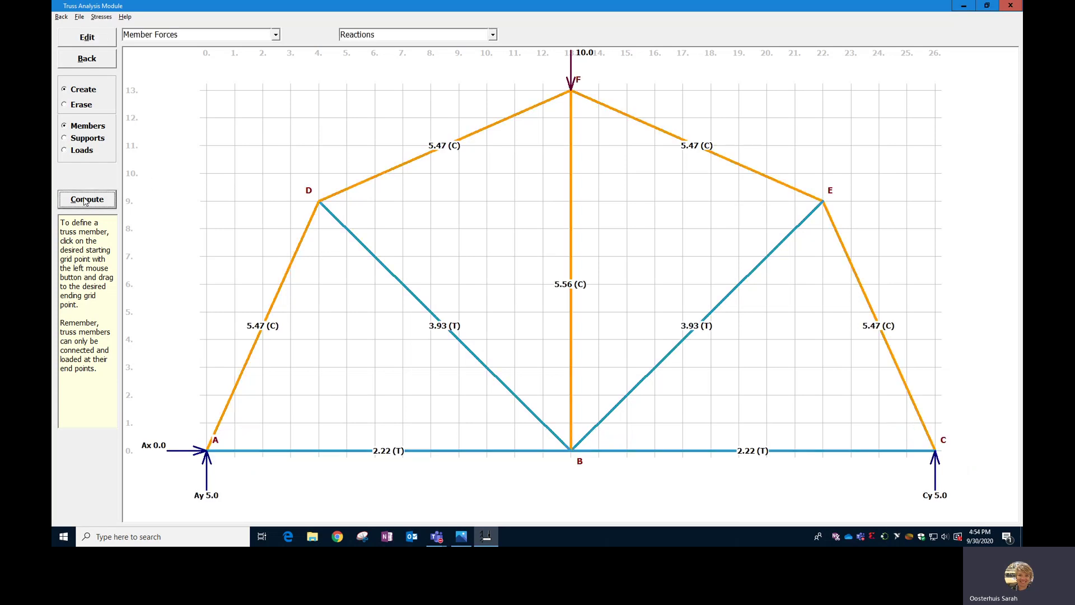